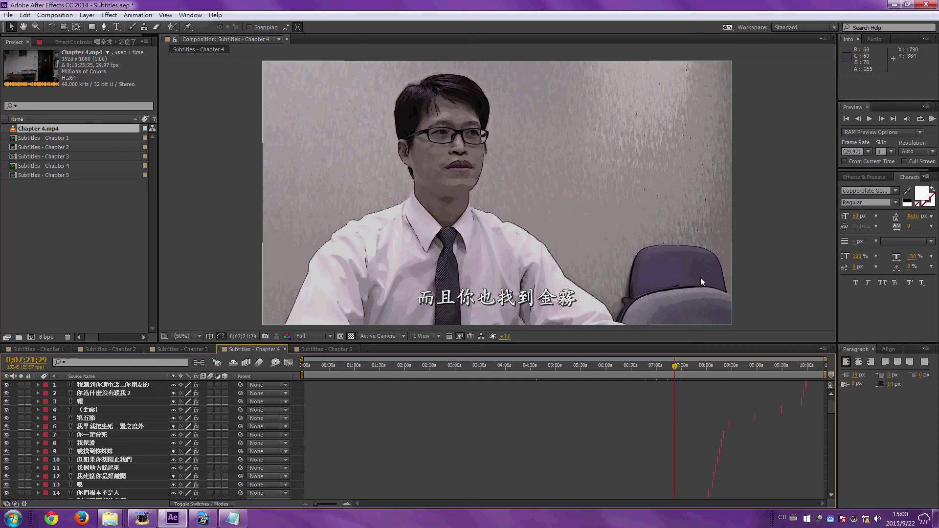
# Deselect the video layer, then open Support Files > Scripts > ScriptUI Panels to show subtitle_export.jsx.
pyautogui.click(780, 233)
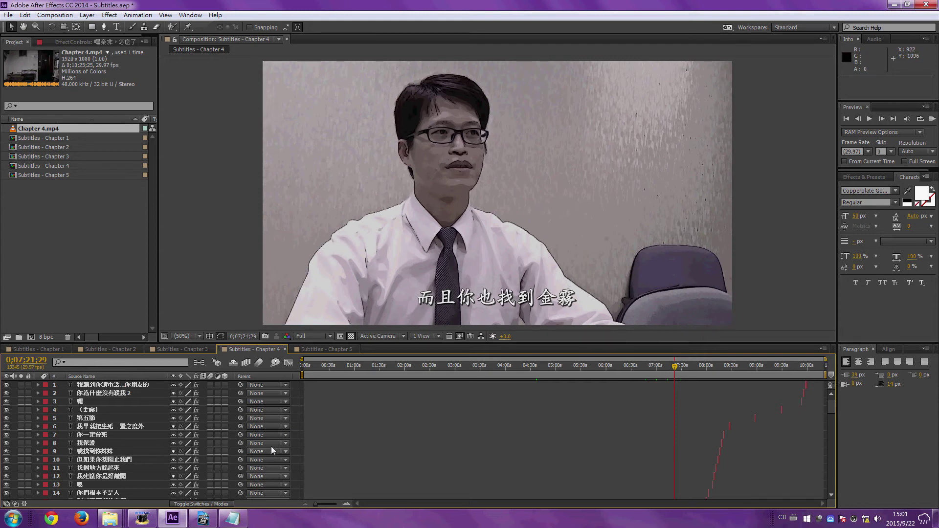
pyautogui.moveTo(123, 513)
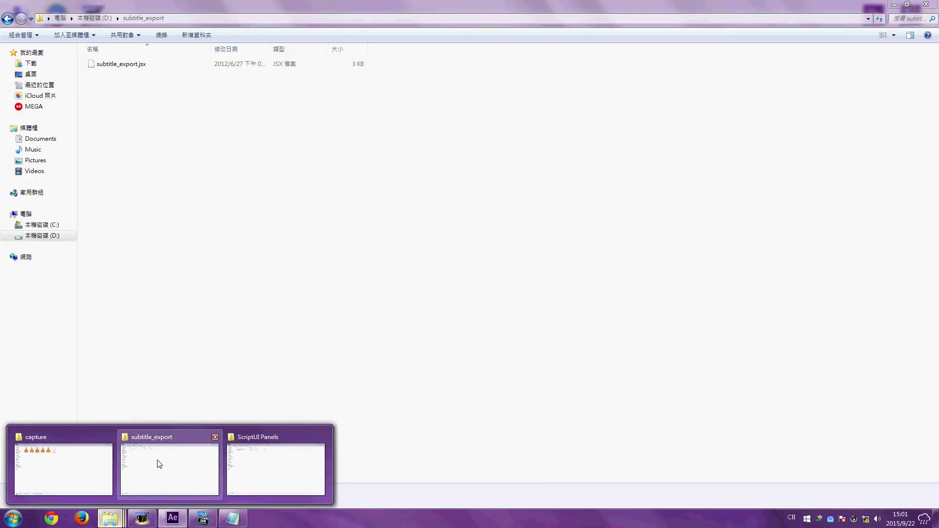
pyautogui.click(160, 463)
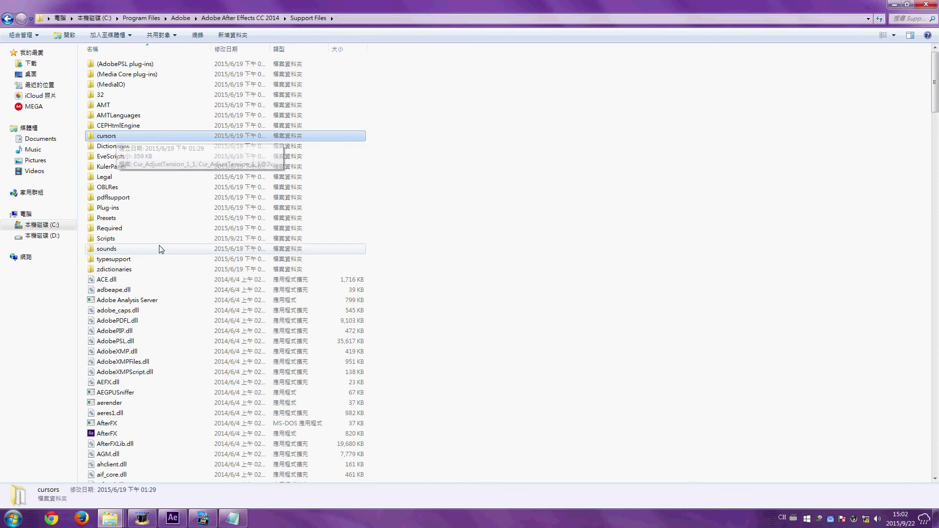
pyautogui.doubleClick(121, 241)
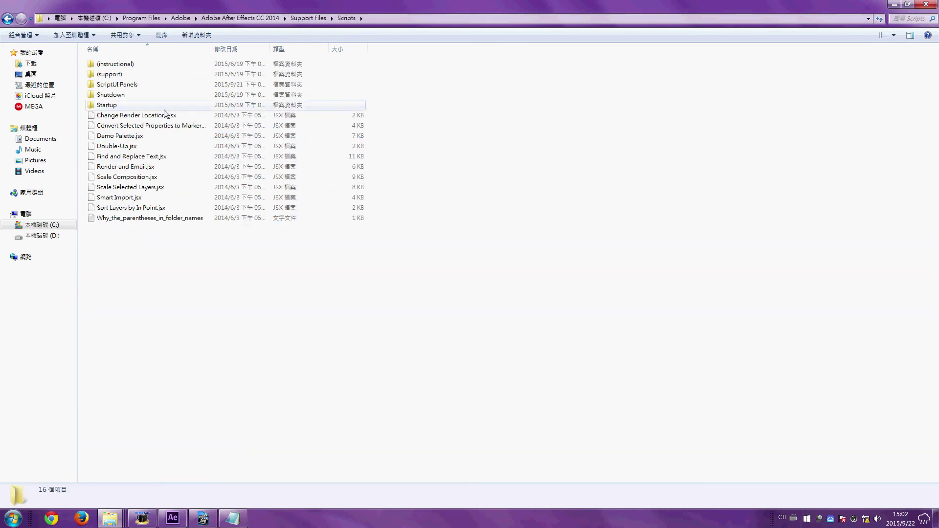
pyautogui.doubleClick(133, 86)
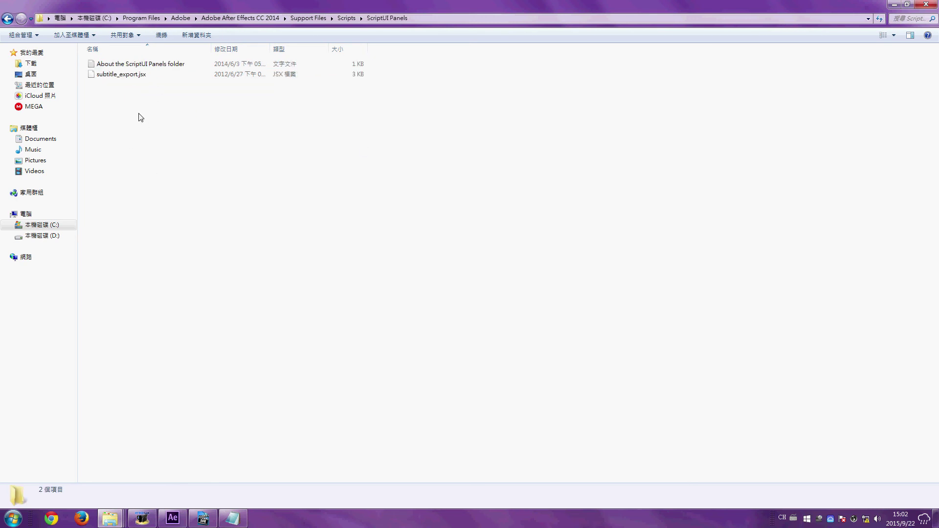
# Launch the subtitle_export.jsx panel in After Effects and select all subtitle layers.
pyautogui.click(173, 518)
pyautogui.click(190, 15)
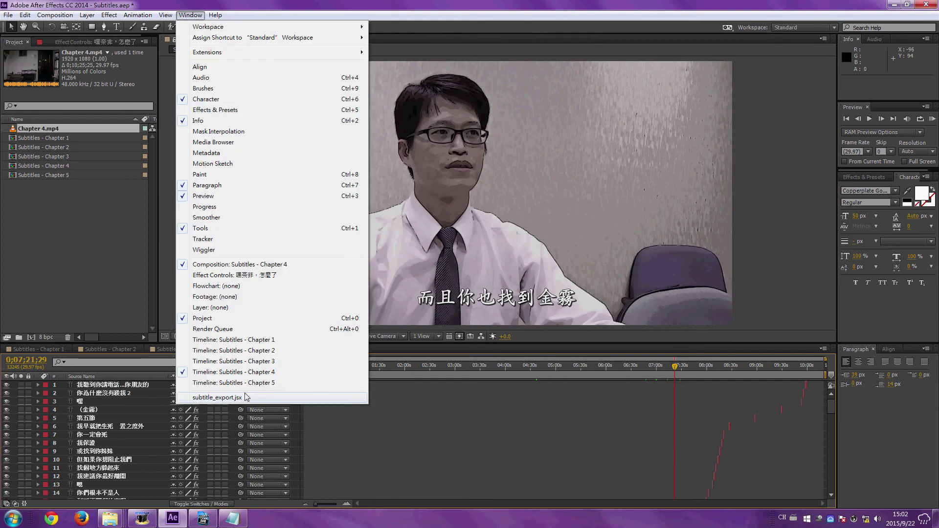
pyautogui.click(240, 397)
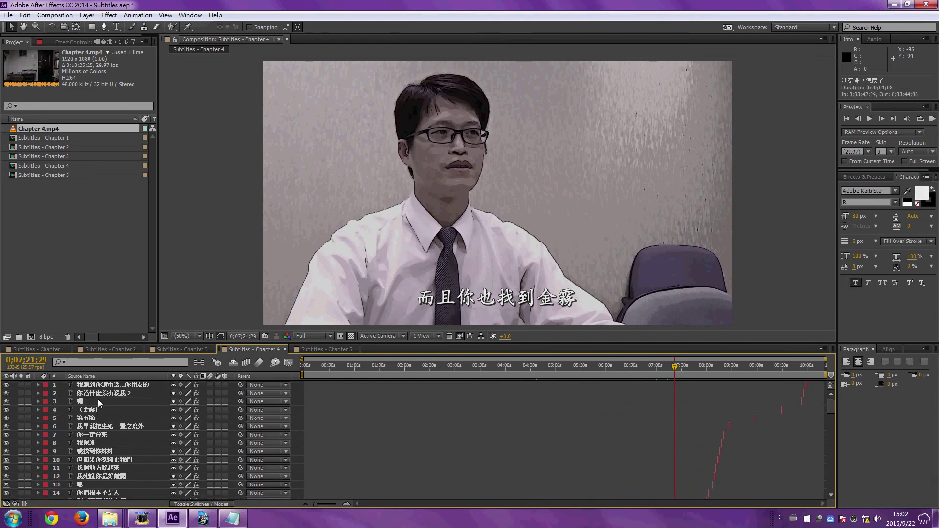
pyautogui.hotkey('ctrl', 'a')
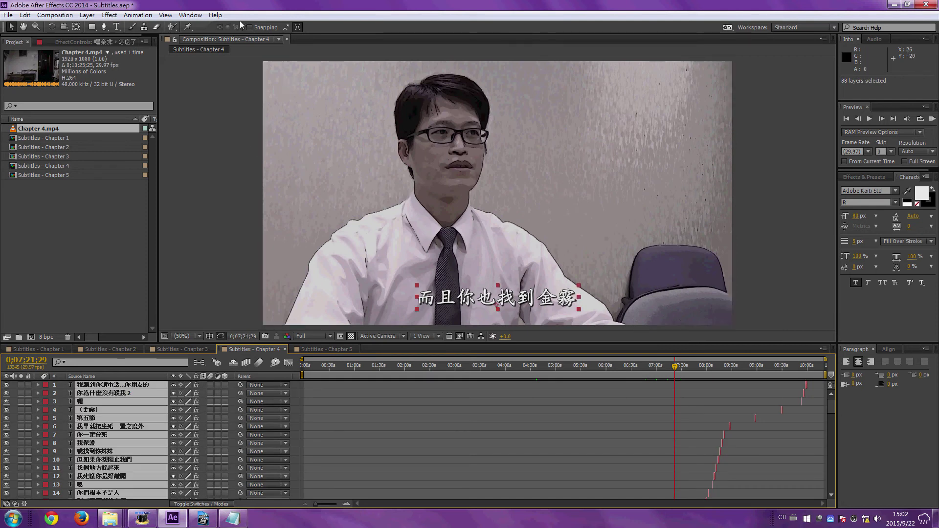
# Export the selected subtitle layers to a text file named sub.
pyautogui.click(201, 17)
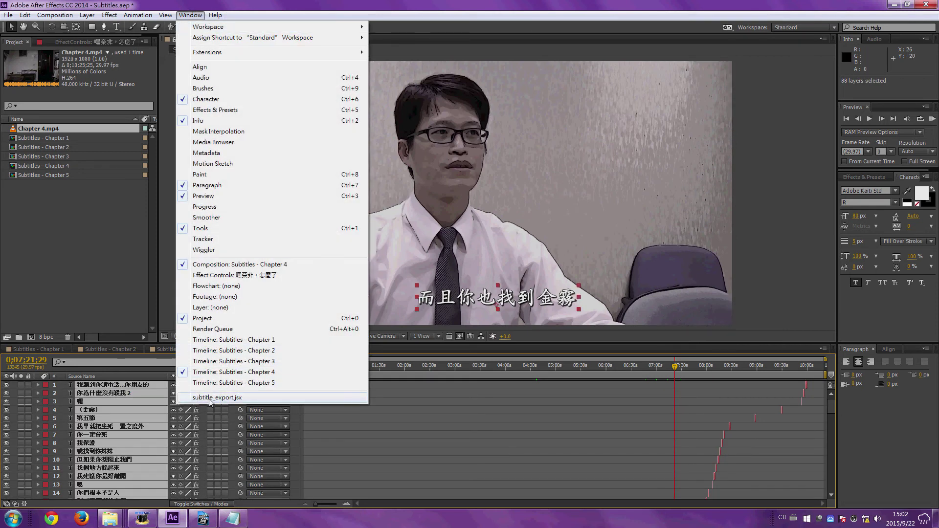
pyautogui.click(210, 398)
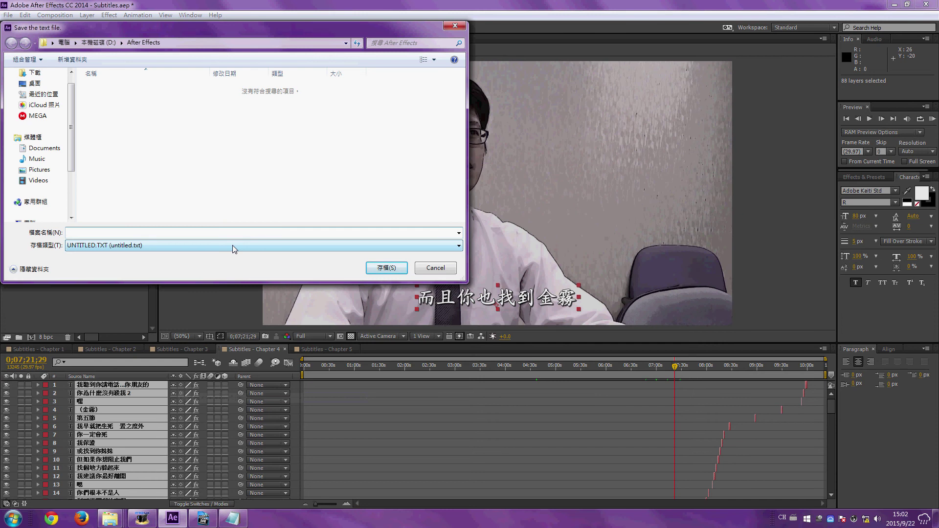
pyautogui.write('sub')
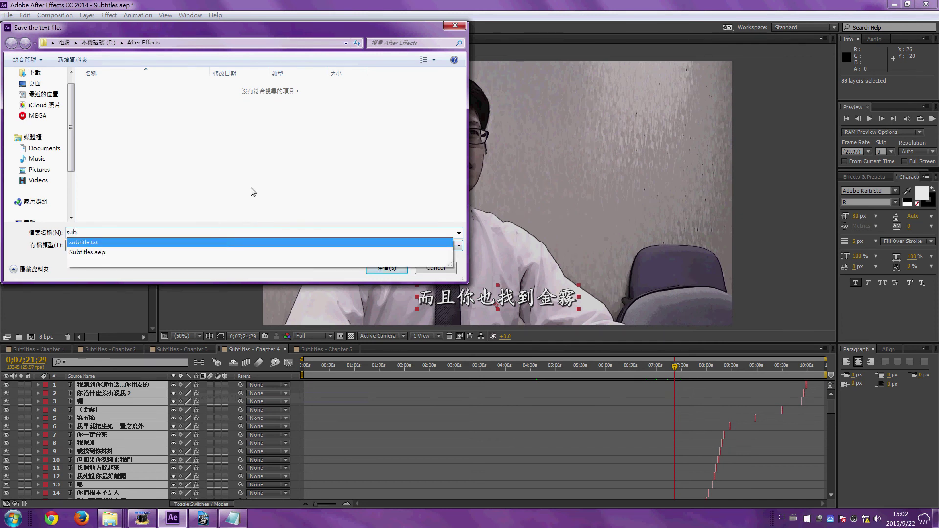
pyautogui.click(288, 172)
pyautogui.click(386, 269)
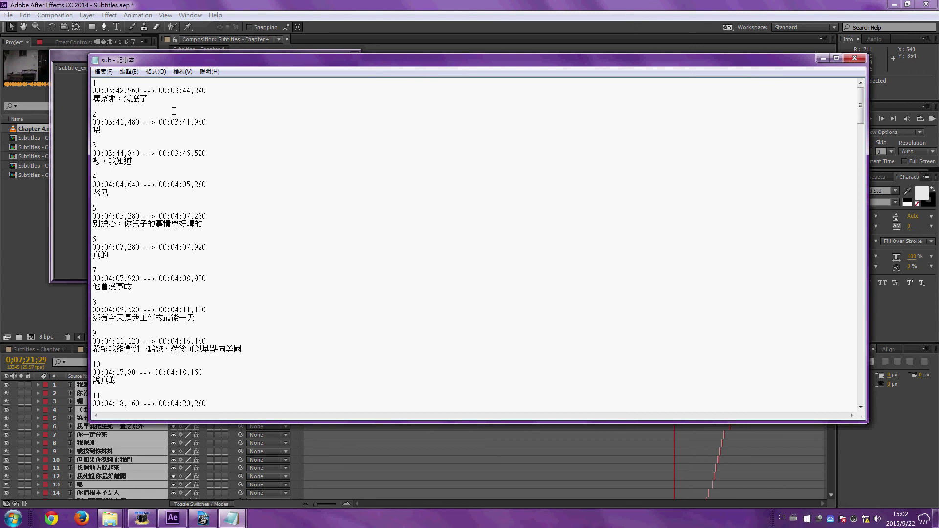
# Scroll through the numbered, timecoded entries in sub, then close Notepad.
pyautogui.scroll(-20, 167, 188)
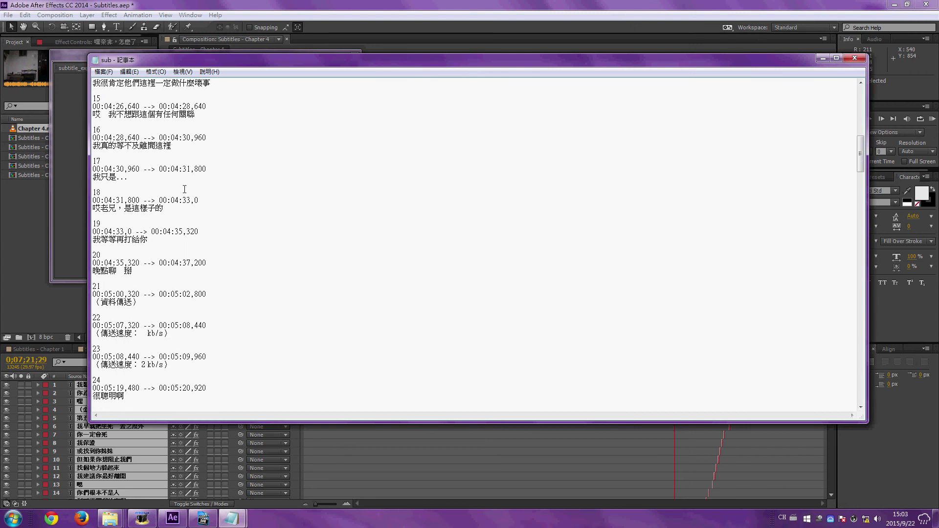
pyautogui.scroll(9, 186, 199)
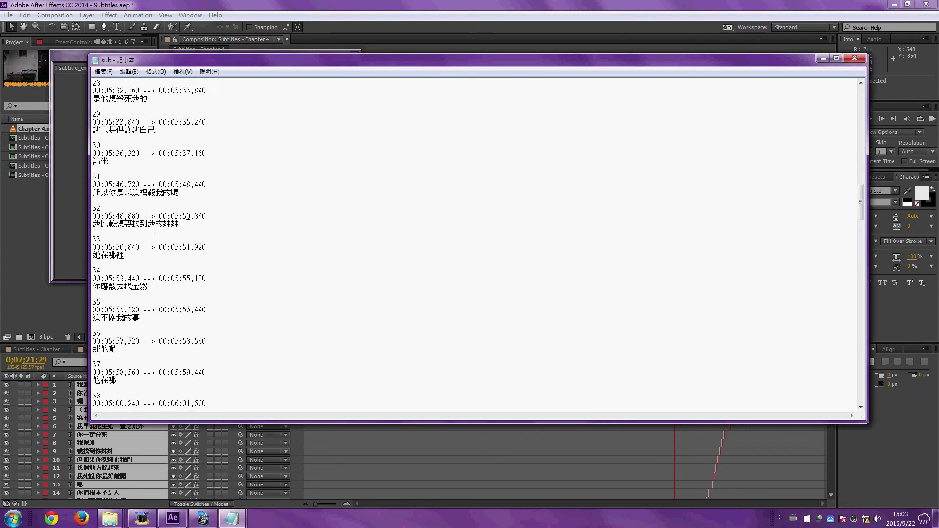
pyautogui.scroll(12, 191, 206)
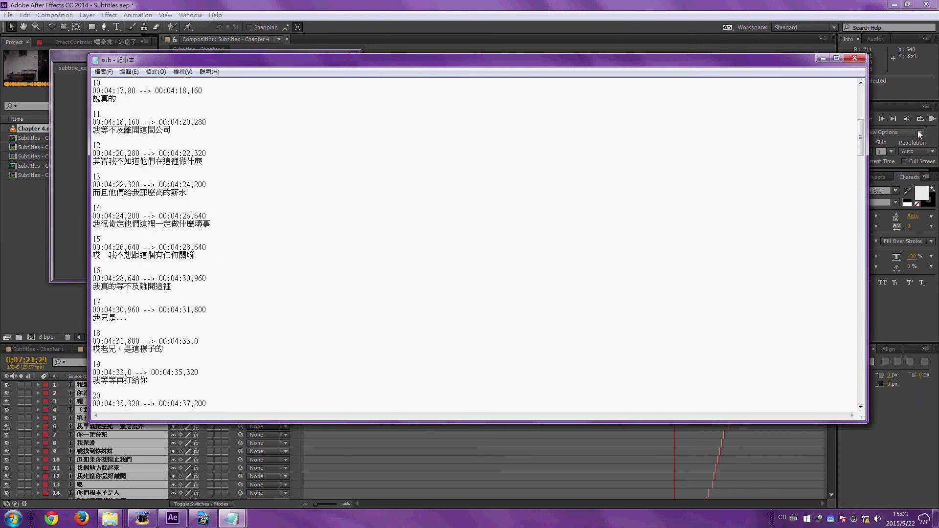
pyautogui.scroll(12, 865, 142)
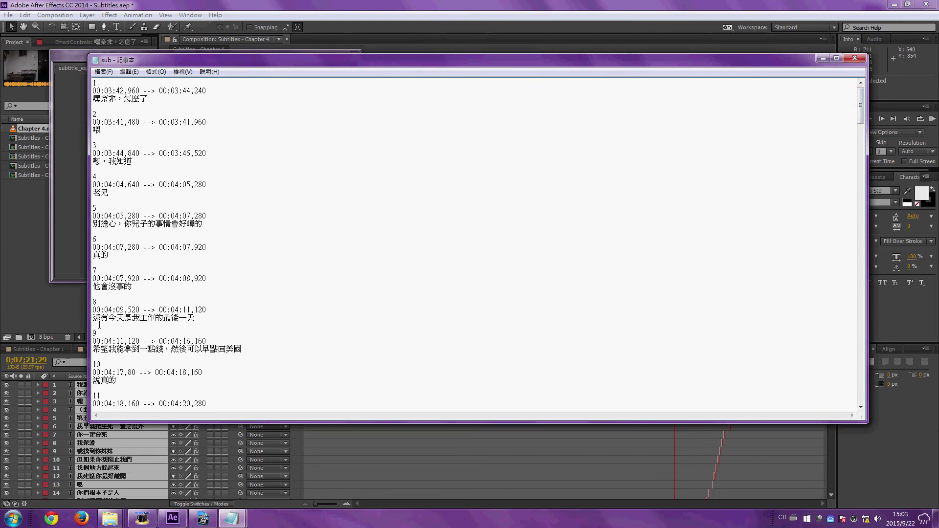
pyautogui.scroll(-2, 209, 315)
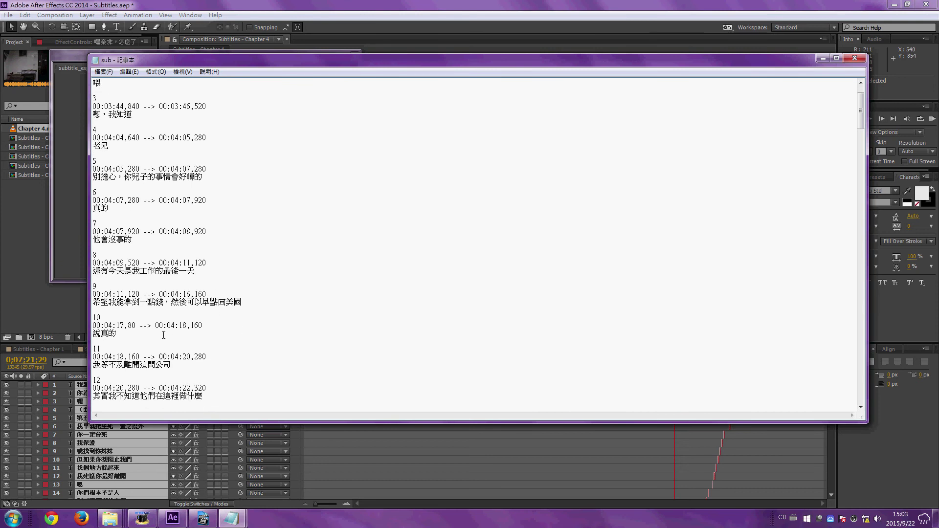
pyautogui.click(368, 420)
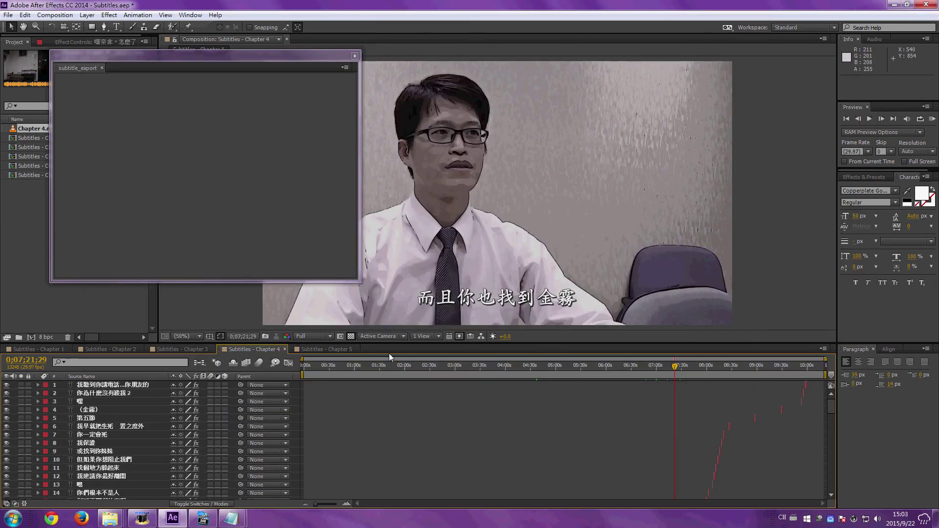
# Move the composition's current time from 0;03;29;26 to 0;03;41;16.
pyautogui.scroll(-20, 135, 445)
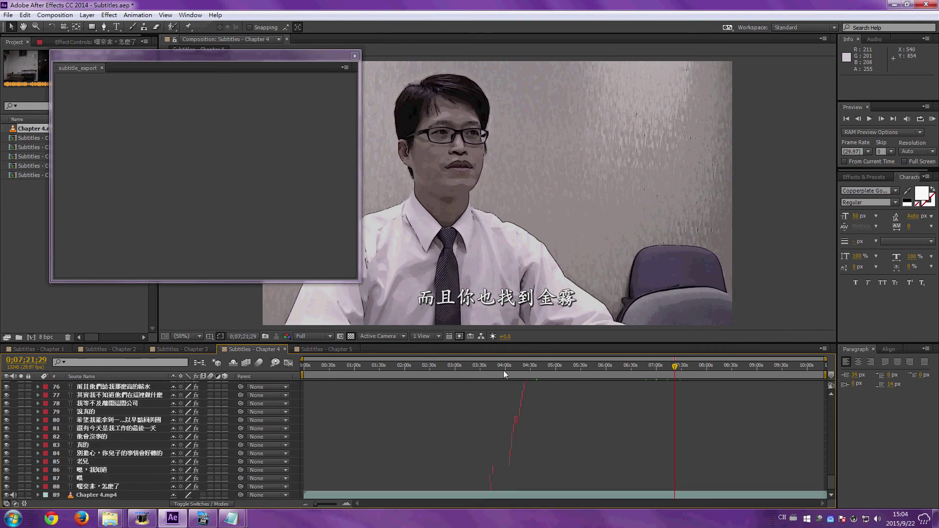
pyautogui.click(483, 369)
pyautogui.moveTo(484, 369); pyautogui.dragTo(490, 370)
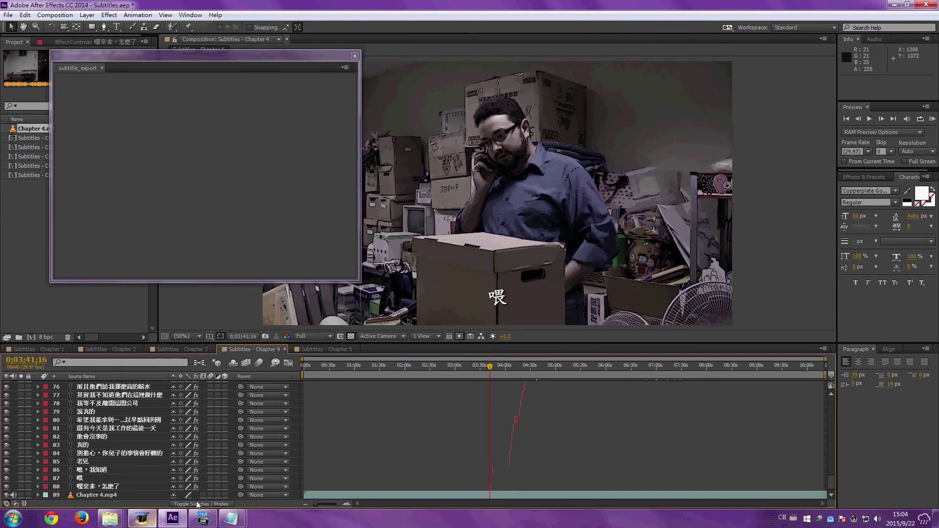
# Correct entry 19's start time in the sub file to 00:04:33,000 by adding 00.
pyautogui.moveTo(231, 522)
pyautogui.click(203, 519)
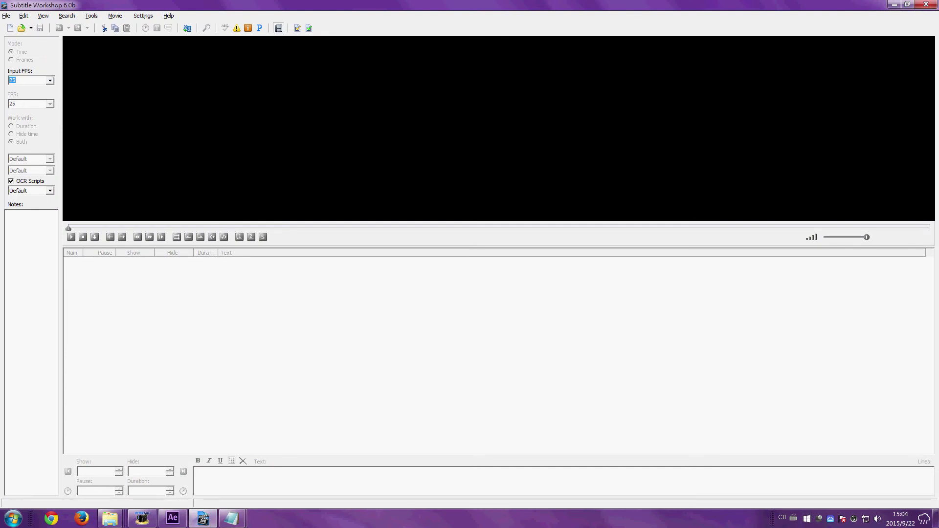
pyautogui.moveTo(235, 523)
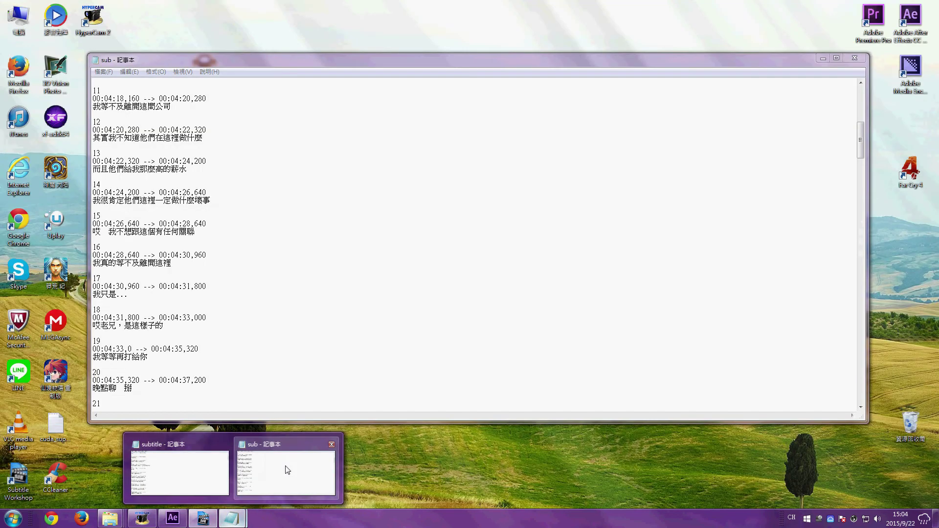
pyautogui.click(286, 474)
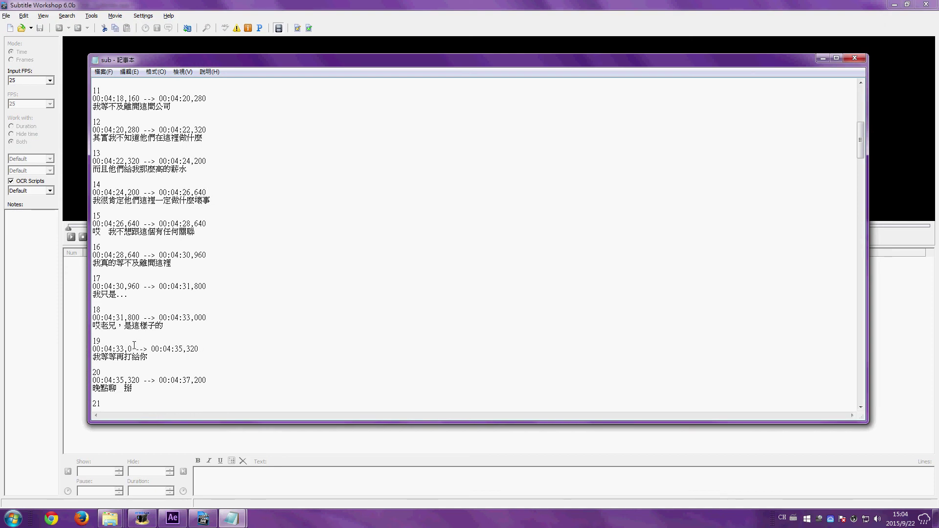
pyautogui.write('00')
# Check the remaining entries through entry 88, save the sub file and close Notepad.
pyautogui.scroll(-4, 323, 237)
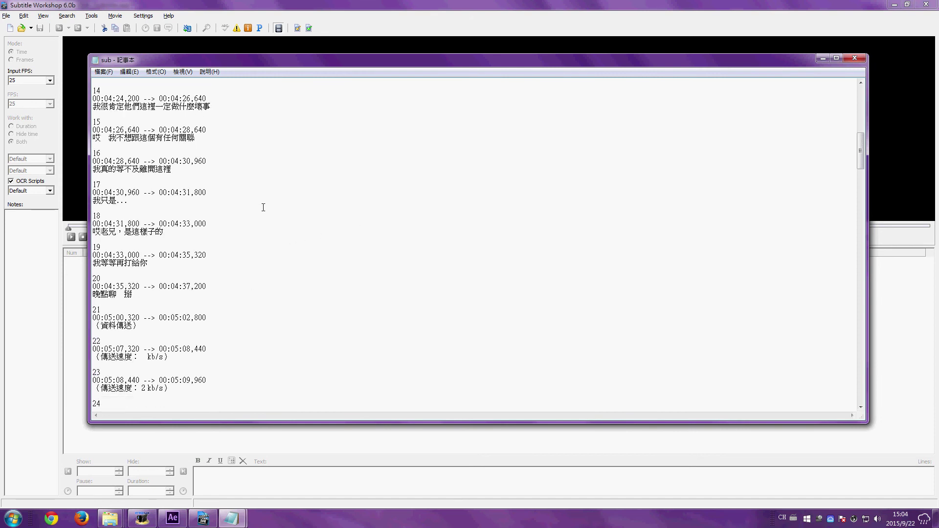
pyautogui.scroll(-1, 320, 213)
pyautogui.scroll(-2, 295, 255)
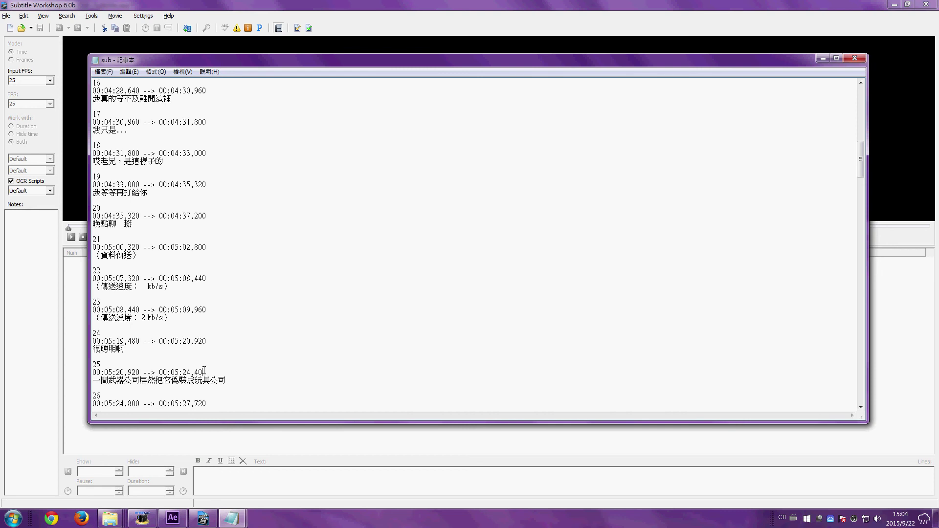
pyautogui.scroll(-3, 258, 341)
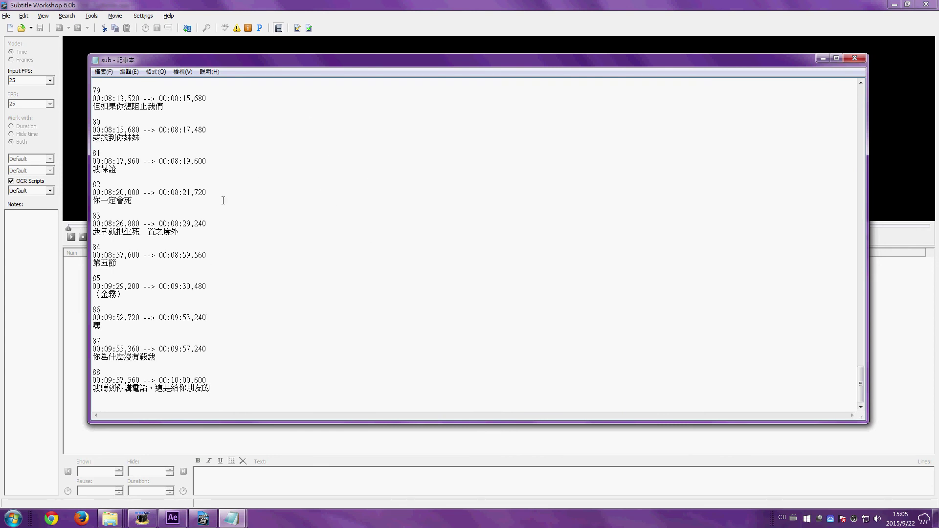
pyautogui.click(95, 72)
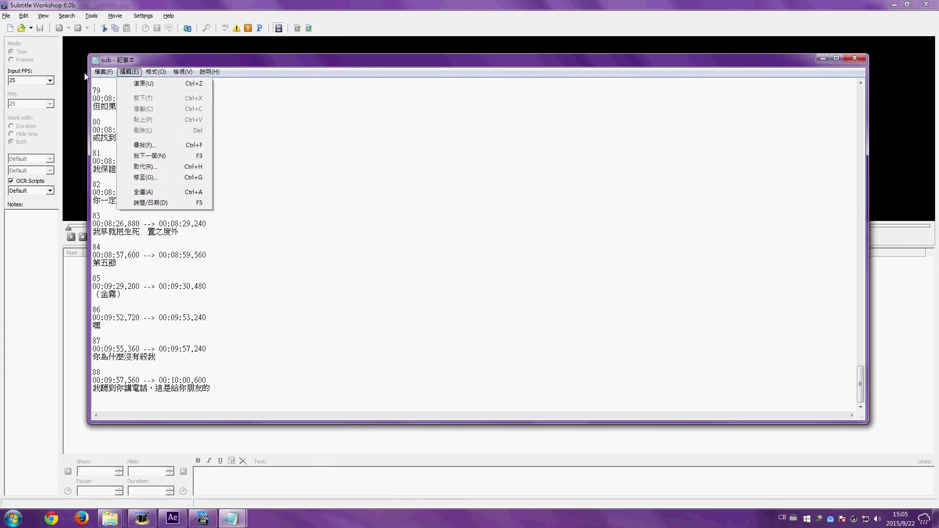
pyautogui.click(125, 105)
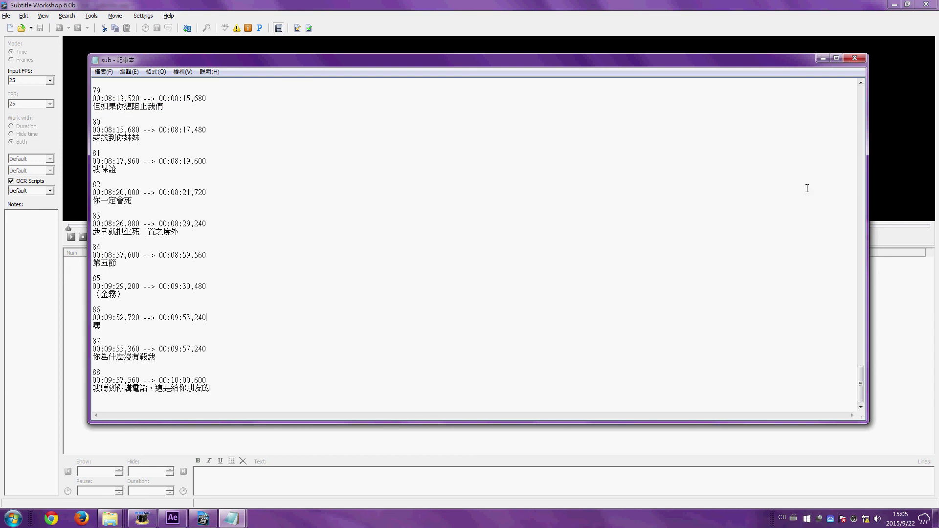
pyautogui.click(855, 59)
# Load the sub subtitle file into Subtitle Workshop.
pyautogui.click(6, 16)
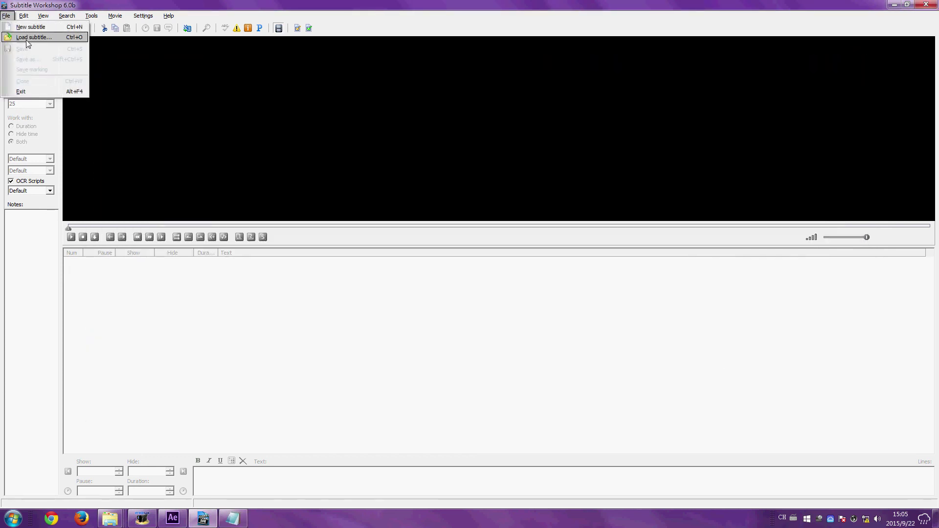
pyautogui.click(27, 39)
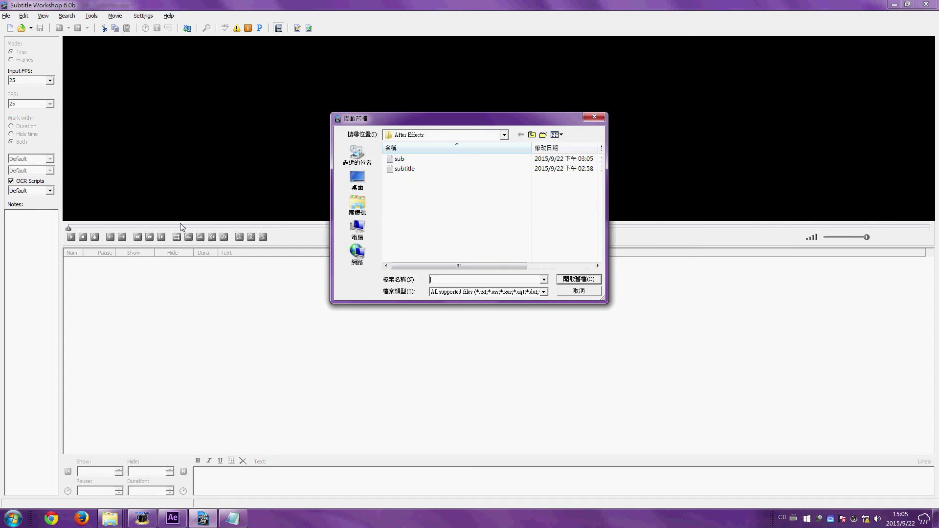
pyautogui.doubleClick(414, 159)
# Delay all subtitles by 00:40:00,000 using Timings > Set delay.
pyautogui.click(24, 16)
pyautogui.moveTo(63, 161)
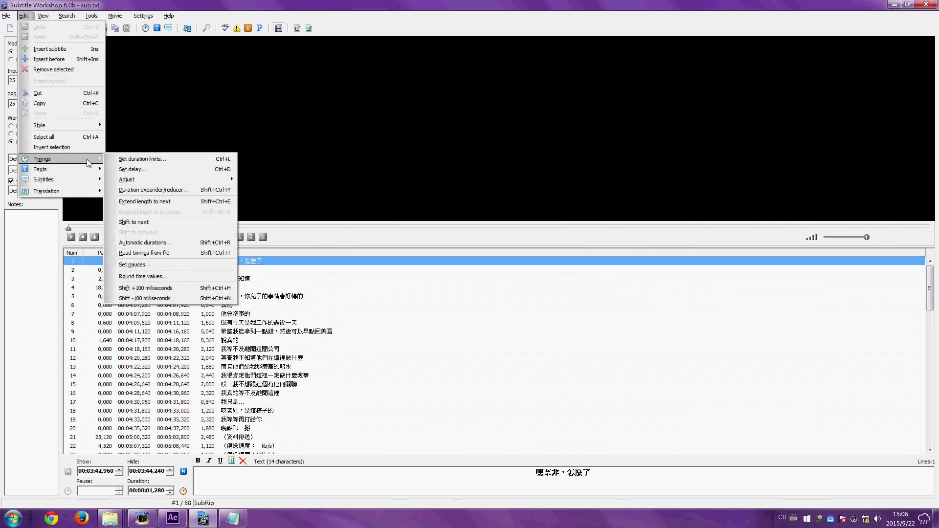
pyautogui.click(142, 169)
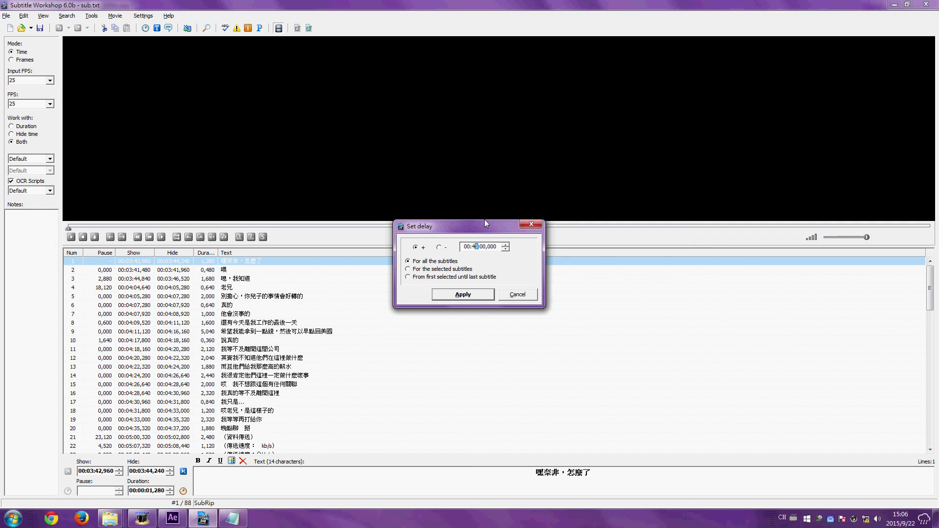
pyautogui.click(463, 295)
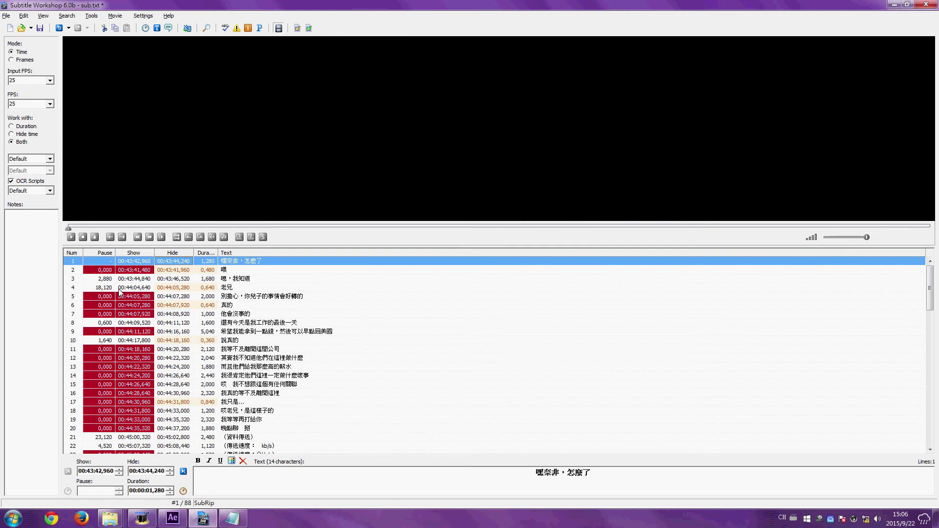
# Save the delayed subtitles in SubRip format as sub.srt in the After Effects folder.
pyautogui.click(7, 16)
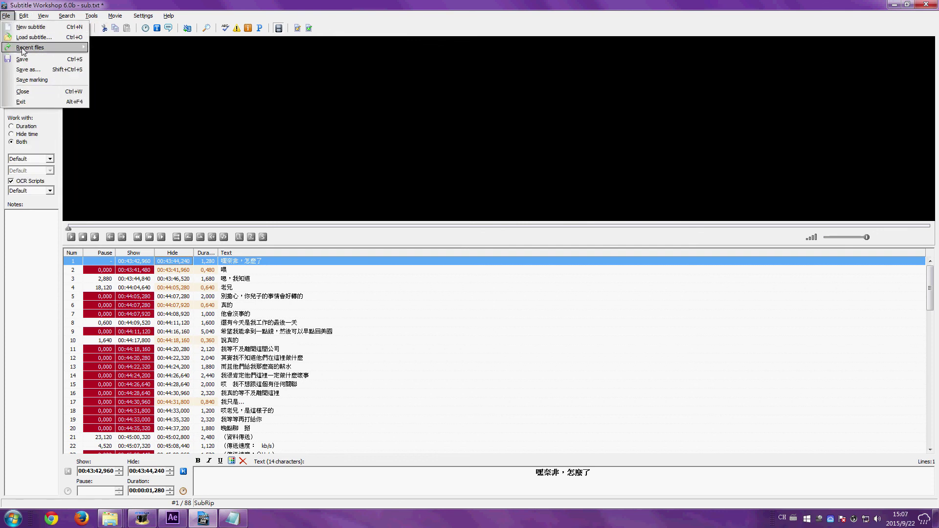
pyautogui.click(29, 72)
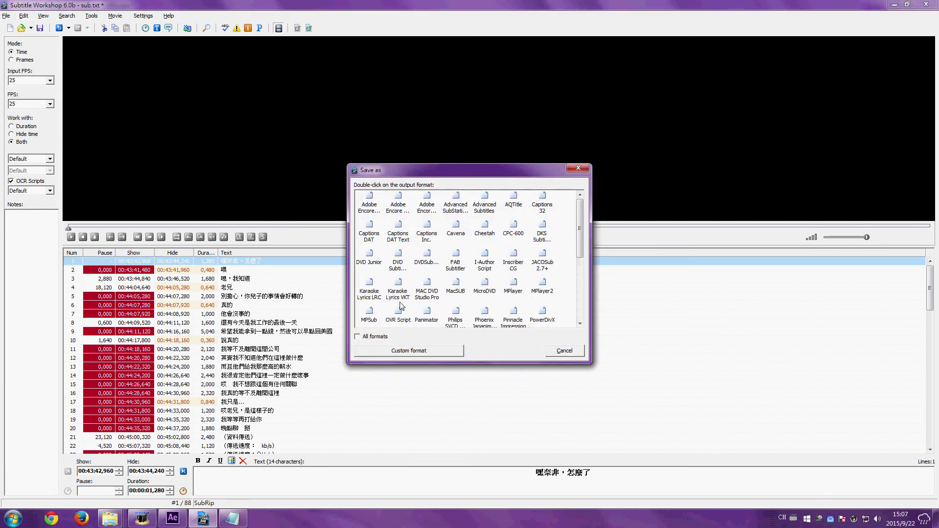
pyautogui.moveTo(577, 230); pyautogui.dragTo(578, 313)
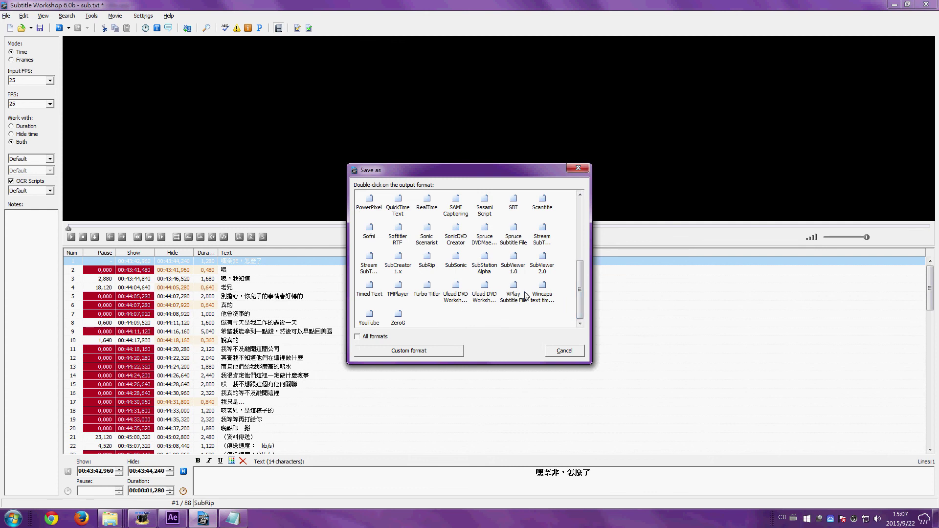
pyautogui.doubleClick(429, 259)
pyautogui.click(453, 282)
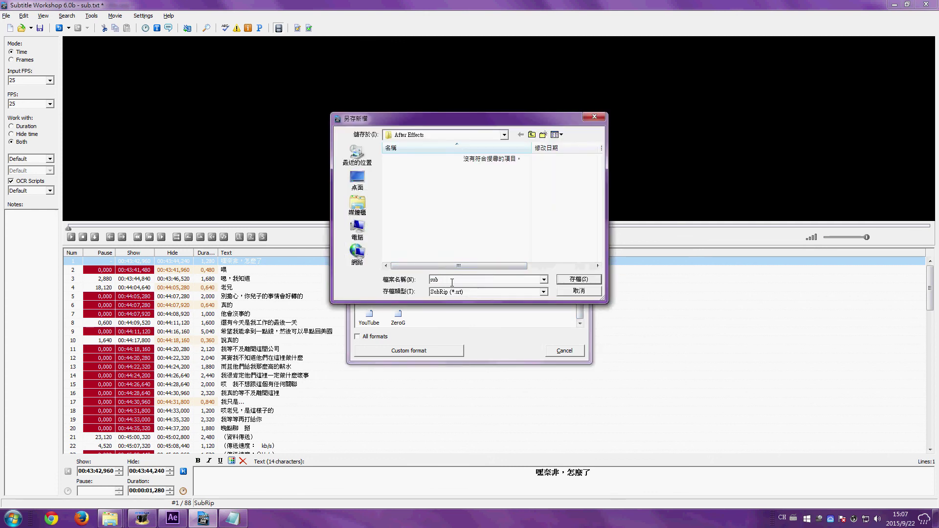
pyautogui.click(579, 280)
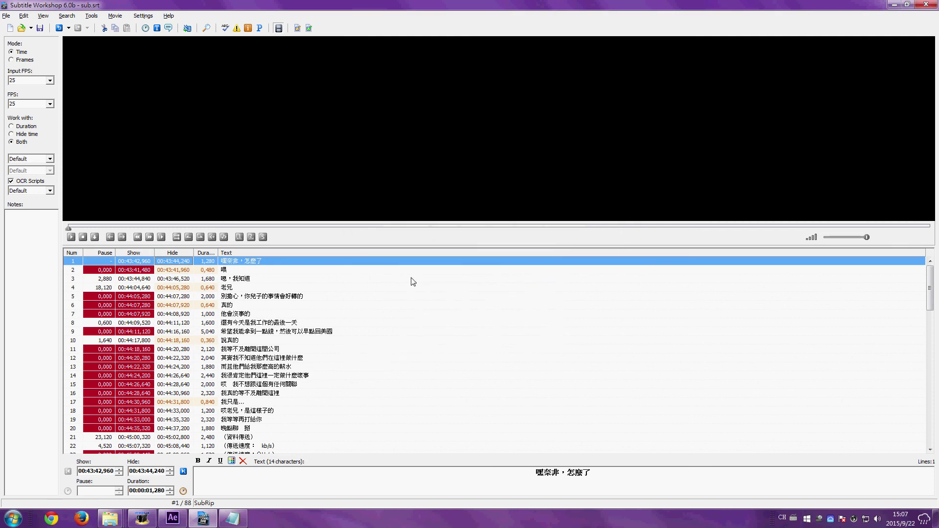